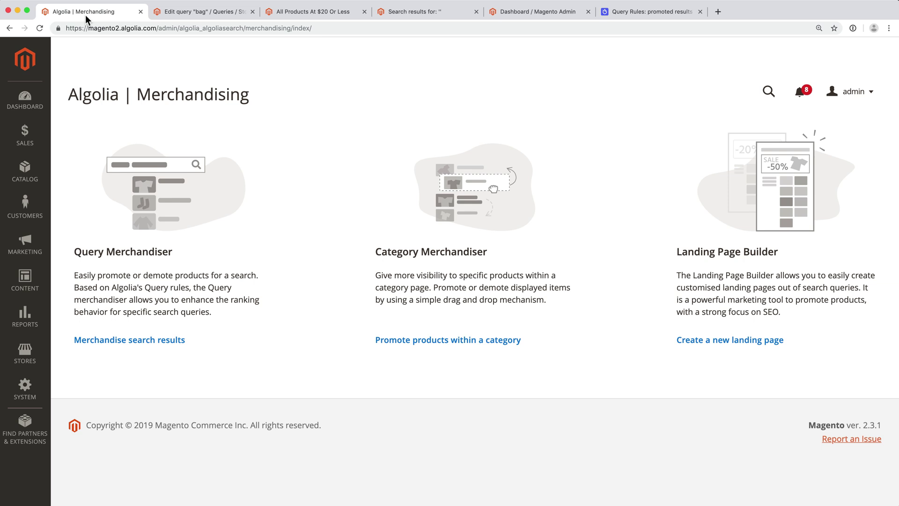
Move Compete Track Tote higher in the existing 'bag' query's results.
{"action": "left_click", "coordinate": [201, 15]}
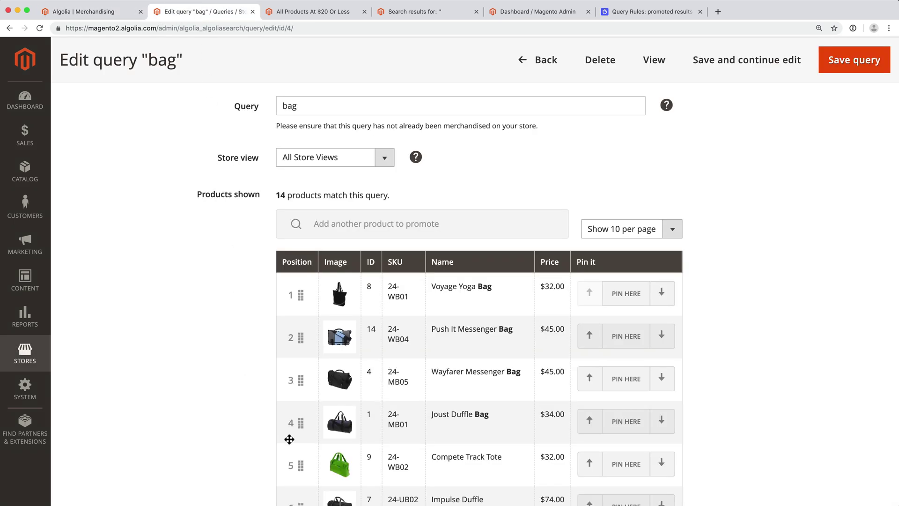
{"action": "left_click_drag", "start_coordinate": [300, 454], "coordinate": [300, 337]}
{"action": "left_click", "coordinate": [318, 11]}
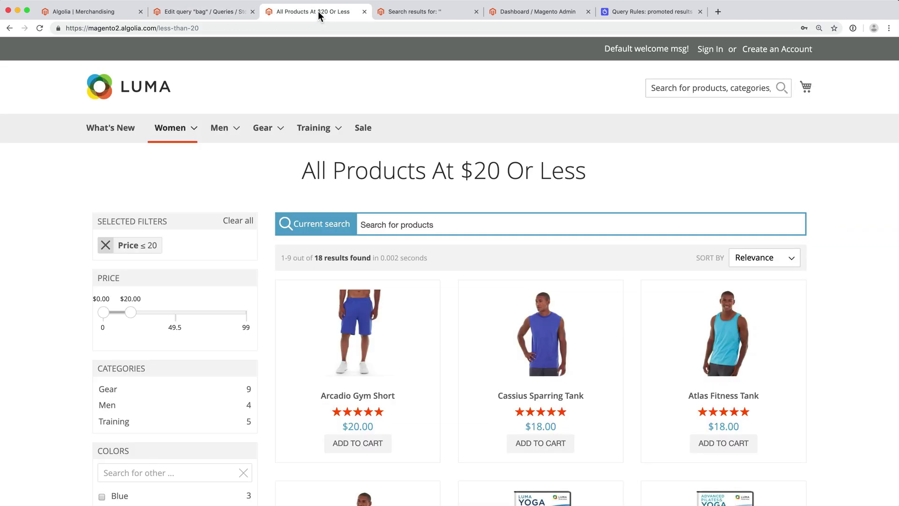
Search 'bag' on the storefront to confirm 14 bags under the NEW BAGS AVAILABLE banner, then view the Dashboard.
{"action": "left_click", "coordinate": [419, 12]}
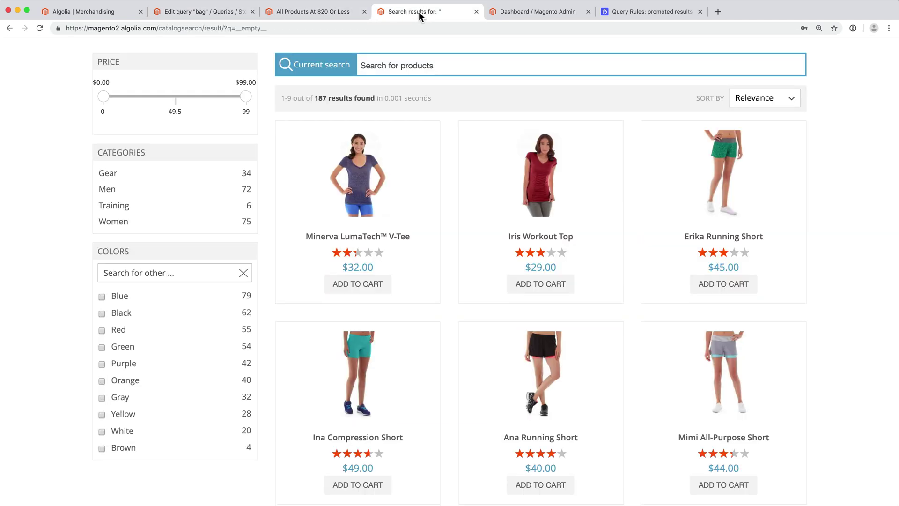
{"action": "left_click", "coordinate": [410, 59]}
{"action": "type", "text": "bag"}
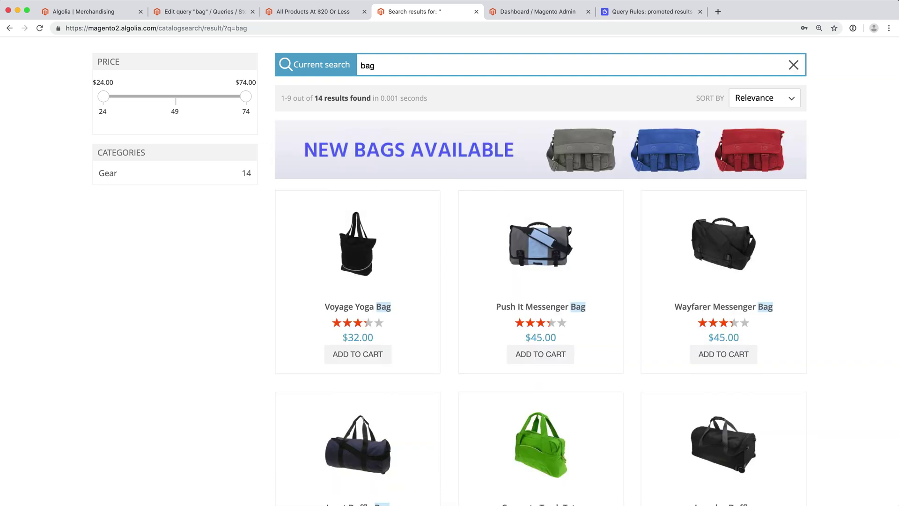
{"action": "left_click", "coordinate": [534, 12]}
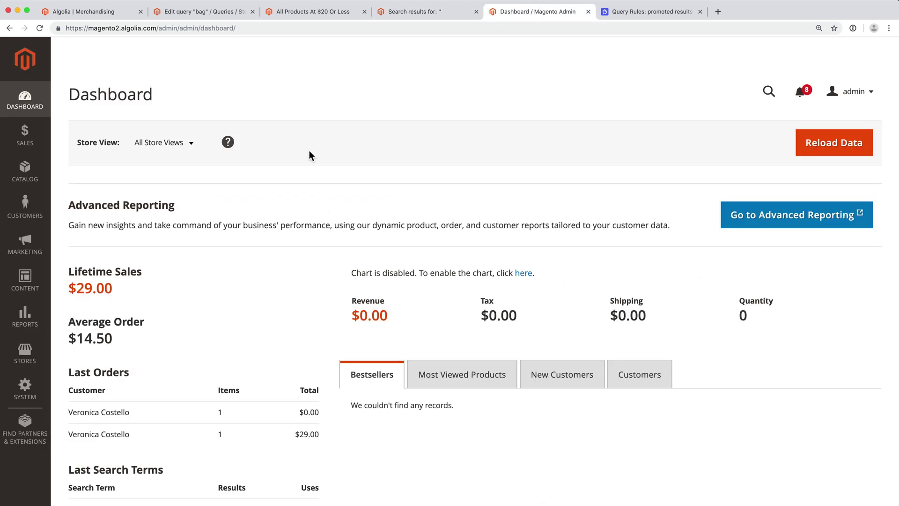
Open Stores > Algolia Search > Merchandising and highlight the Query Merchandiser, Category Merchandiser and Landing Page Builder headings.
{"action": "left_click", "coordinate": [24, 352]}
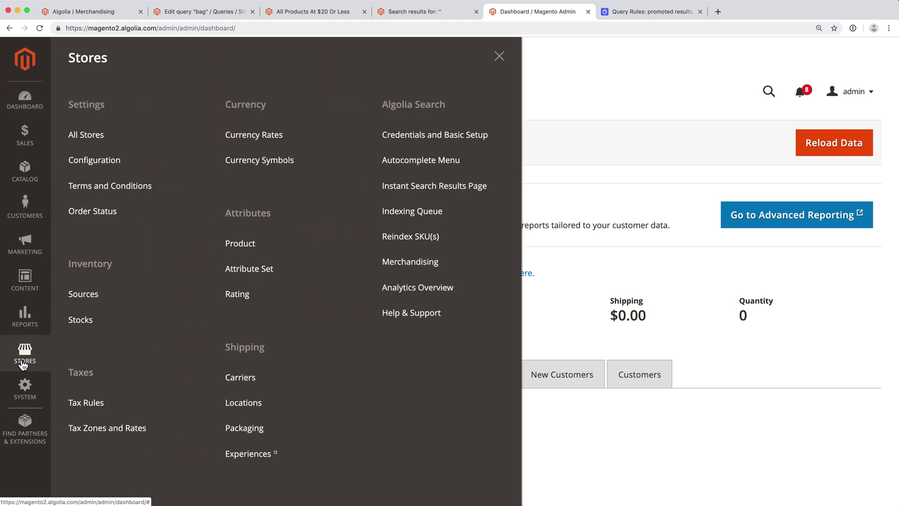
{"action": "left_click", "coordinate": [463, 266]}
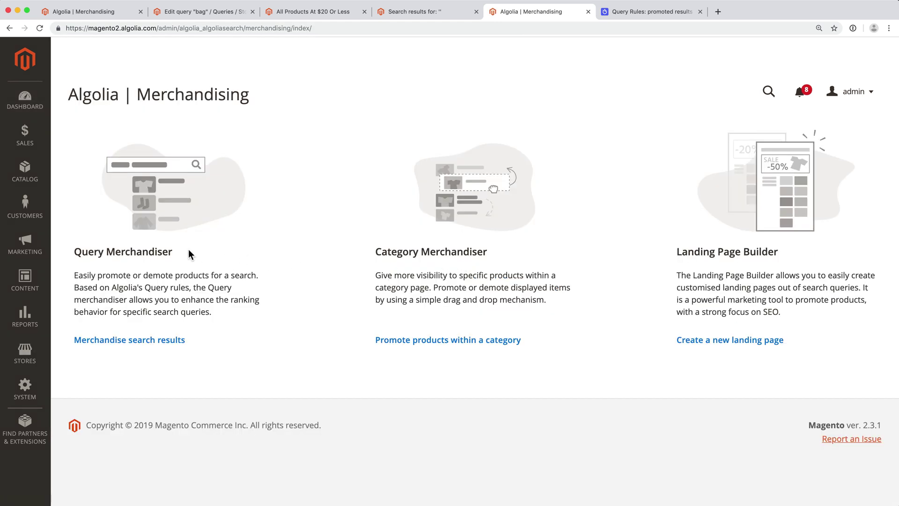
{"action": "left_click_drag", "start_coordinate": [188, 250], "coordinate": [75, 253]}
{"action": "left_click_drag", "start_coordinate": [489, 249], "coordinate": [375, 254]}
{"action": "left_click_drag", "start_coordinate": [789, 252], "coordinate": [677, 250]}
{"action": "left_click", "coordinate": [664, 252]}
Review Algolia's Query Rules product page, then return to the Algolia | Merchandising admin page.
{"action": "left_click", "coordinate": [656, 10]}
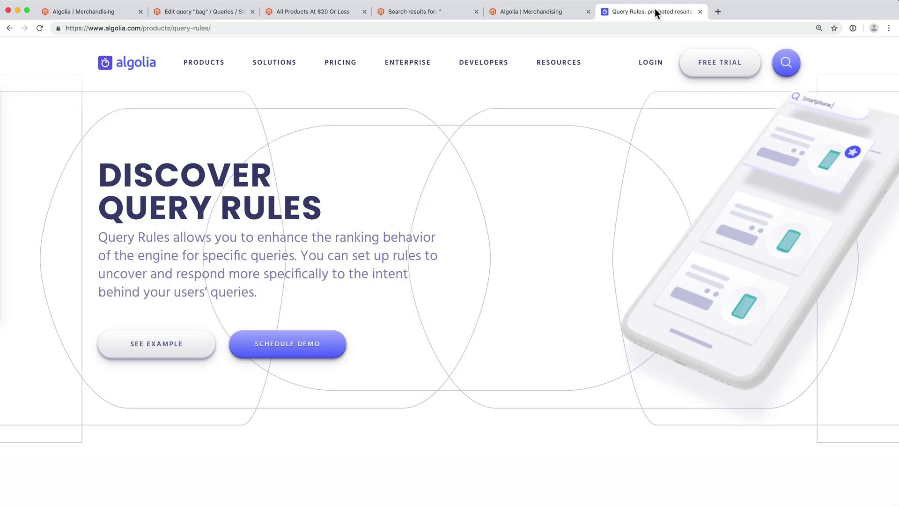
{"action": "left_click", "coordinate": [540, 13]}
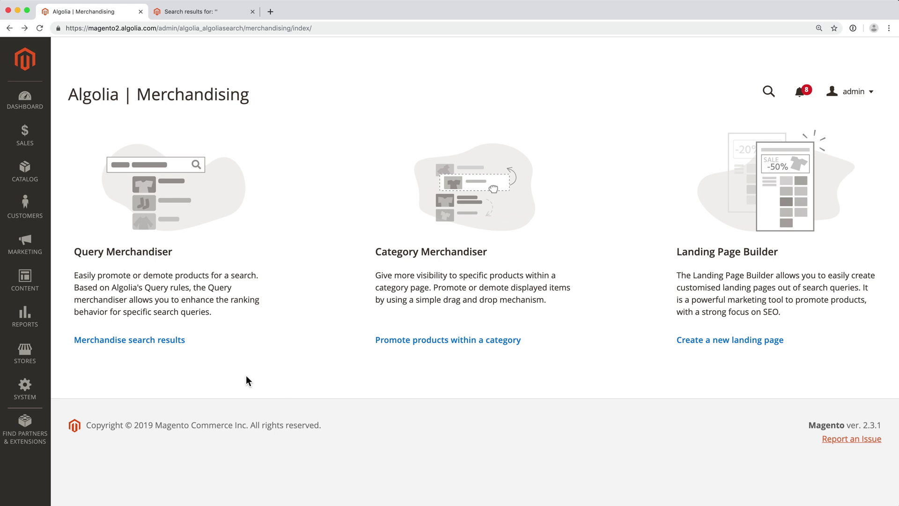
From the merchandised queries list, start a blank new merchandised query form.
{"action": "left_click", "coordinate": [124, 345]}
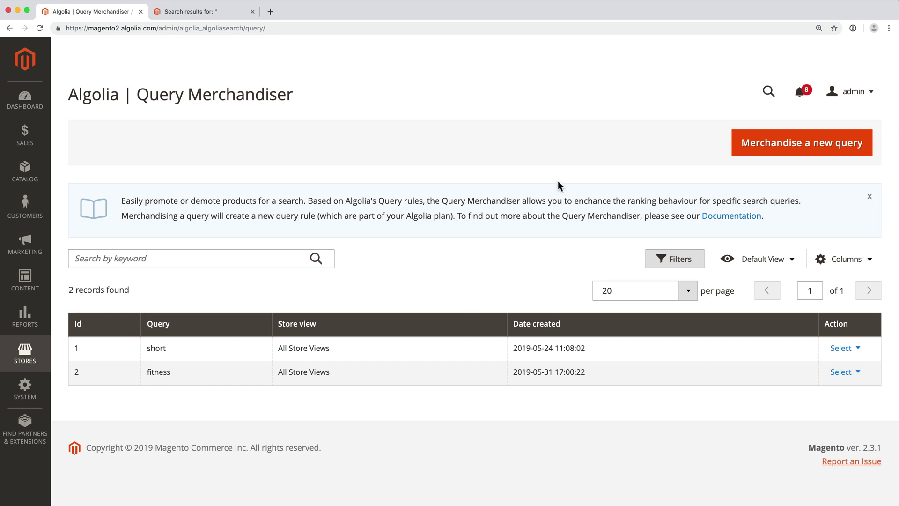
{"action": "left_click", "coordinate": [775, 150]}
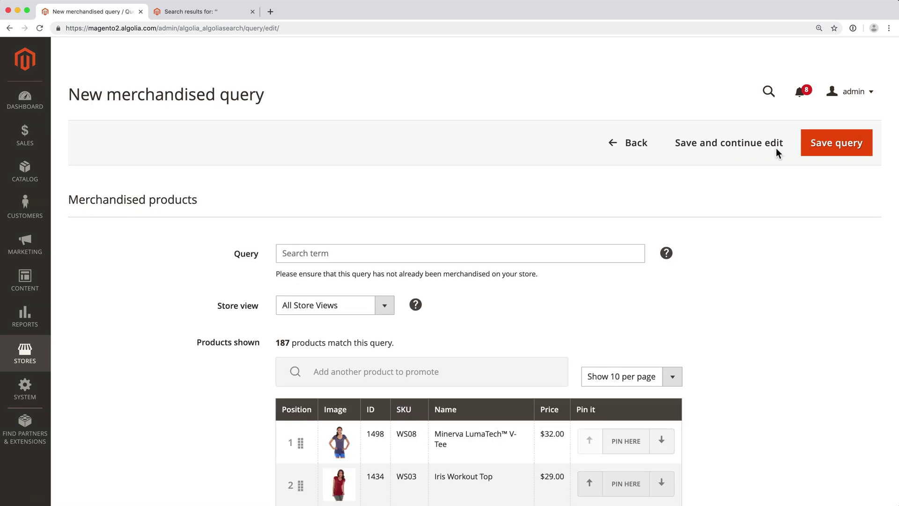
{"action": "scroll", "coordinate": [777, 148], "scroll_direction": "down", "scroll_amount": 3}
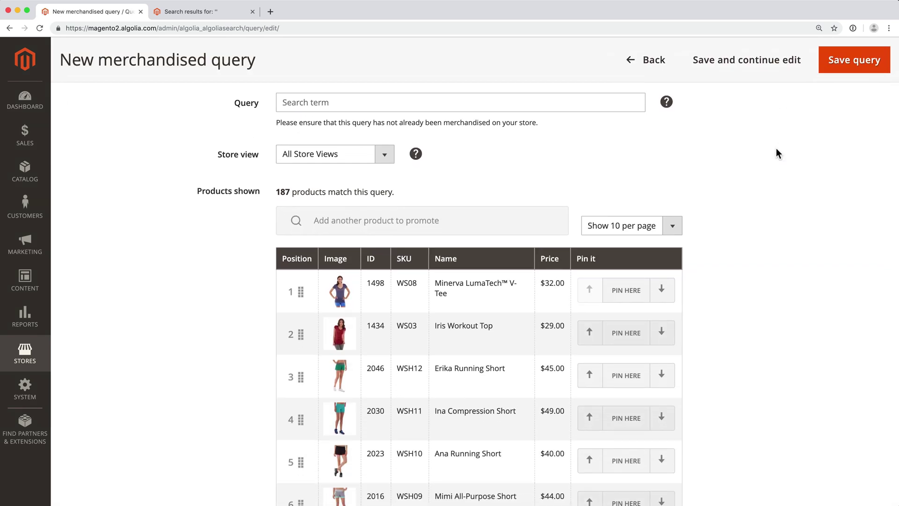
Enter 'bag' as the query term and keep it on All Store Views.
{"action": "left_click", "coordinate": [571, 100]}
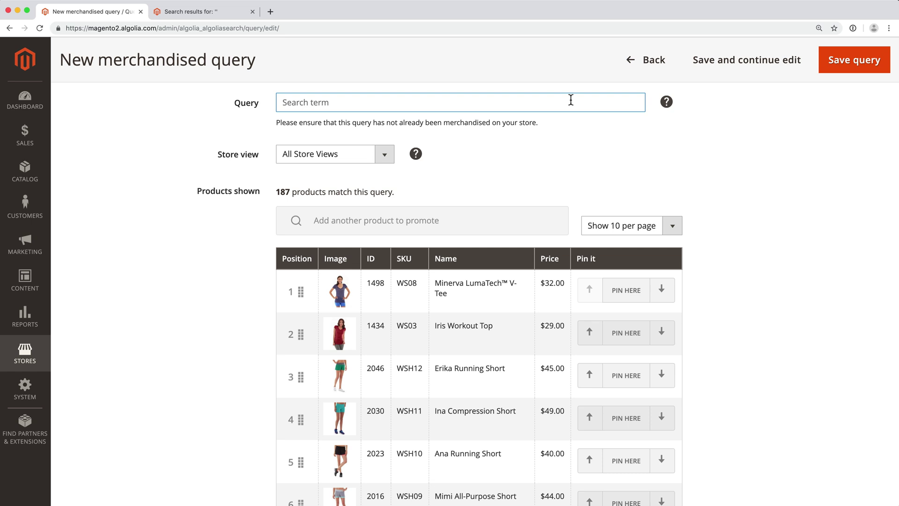
{"action": "type", "text": "bag"}
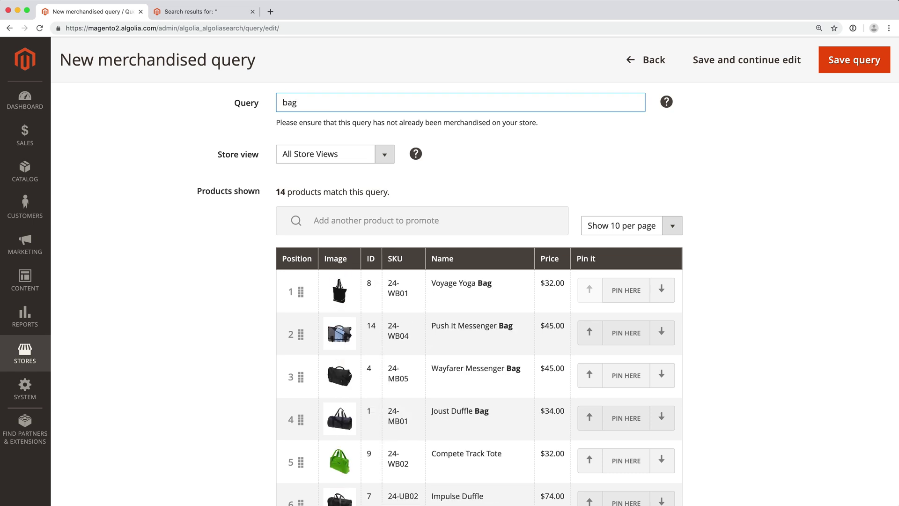
{"action": "left_click", "coordinate": [383, 158]}
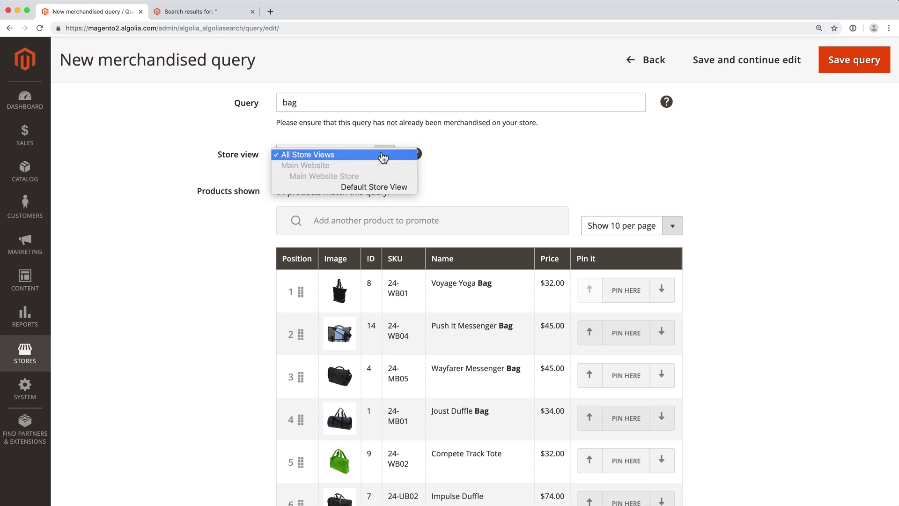
{"action": "left_click", "coordinate": [383, 156]}
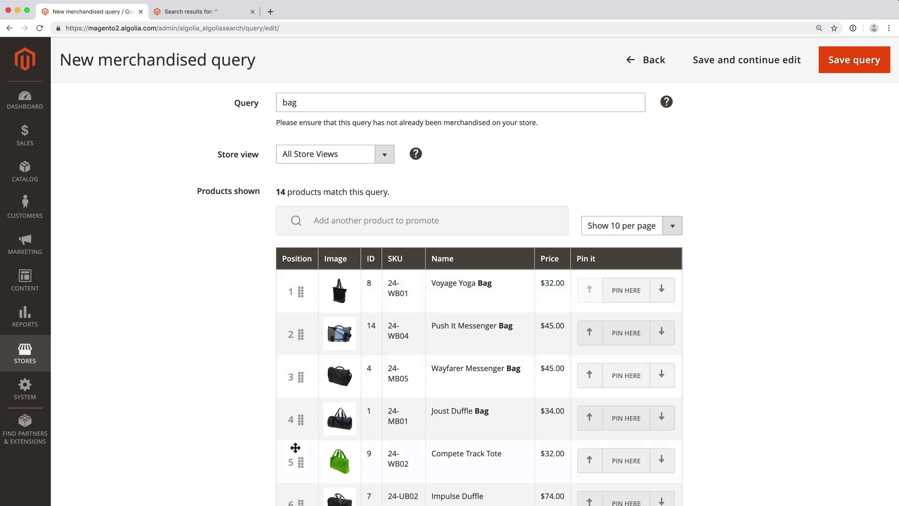
Pin Compete Track Tote at position 1 and add Savvy Shoulder Tote at position 3.
{"action": "left_click_drag", "start_coordinate": [297, 449], "coordinate": [285, 289]}
{"action": "left_click", "coordinate": [342, 219]}
{"action": "type", "text": "tote"}
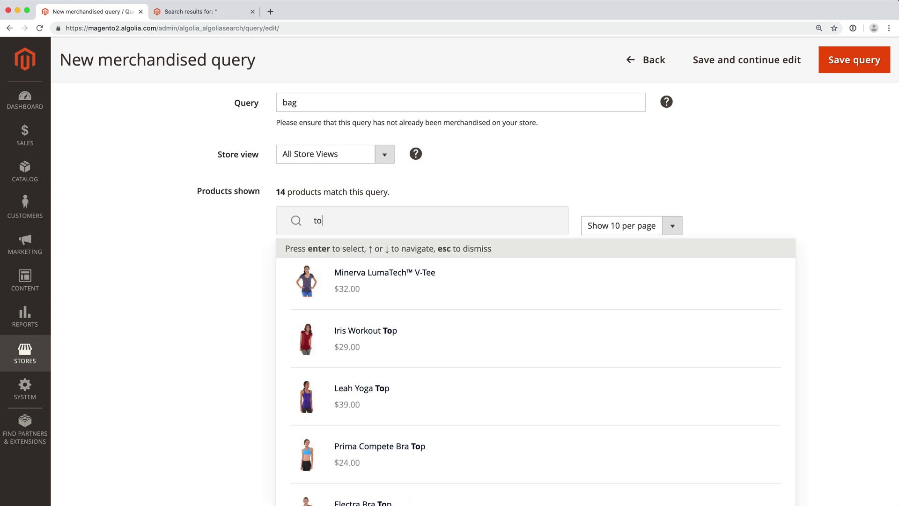
{"action": "left_click", "coordinate": [353, 328]}
{"action": "left_click_drag", "start_coordinate": [317, 304], "coordinate": [287, 375]}
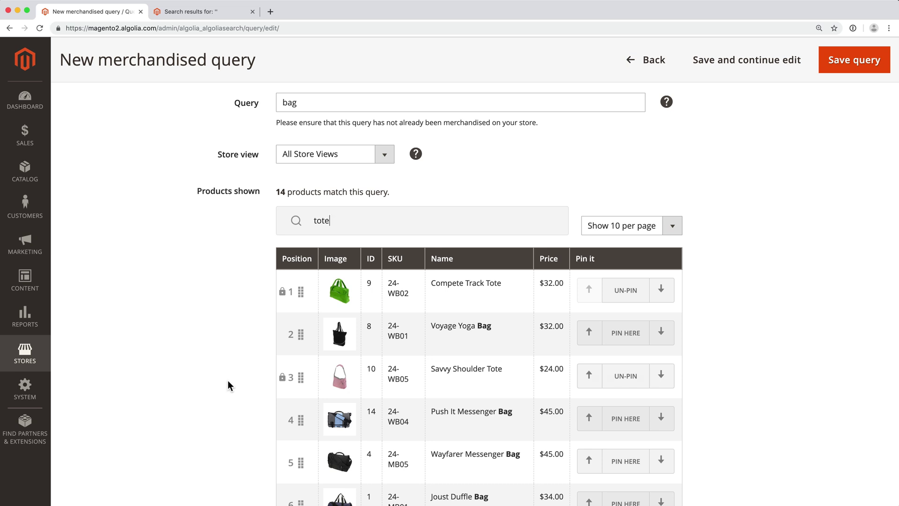
Upload bags_2.png as the bag query's banner image.
{"action": "scroll", "coordinate": [240, 349], "scroll_direction": "down", "scroll_amount": 10}
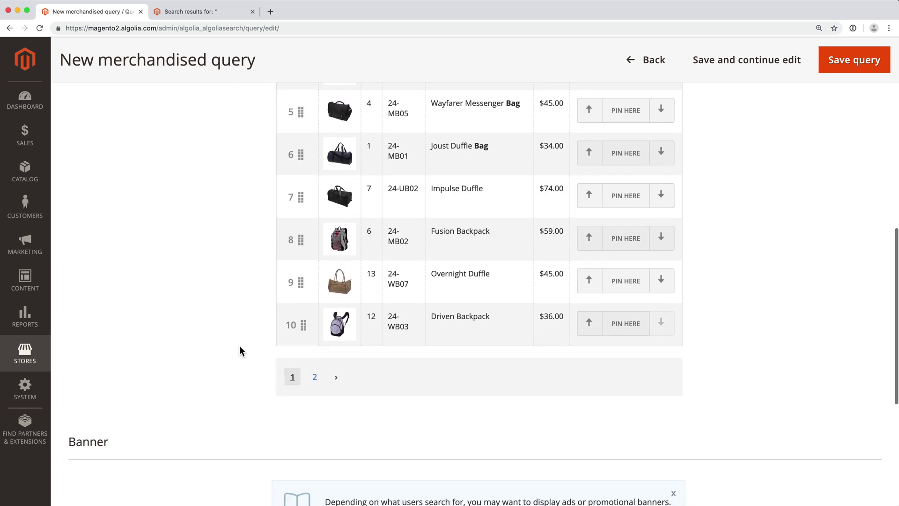
{"action": "scroll", "coordinate": [240, 349], "scroll_direction": "down", "scroll_amount": 2}
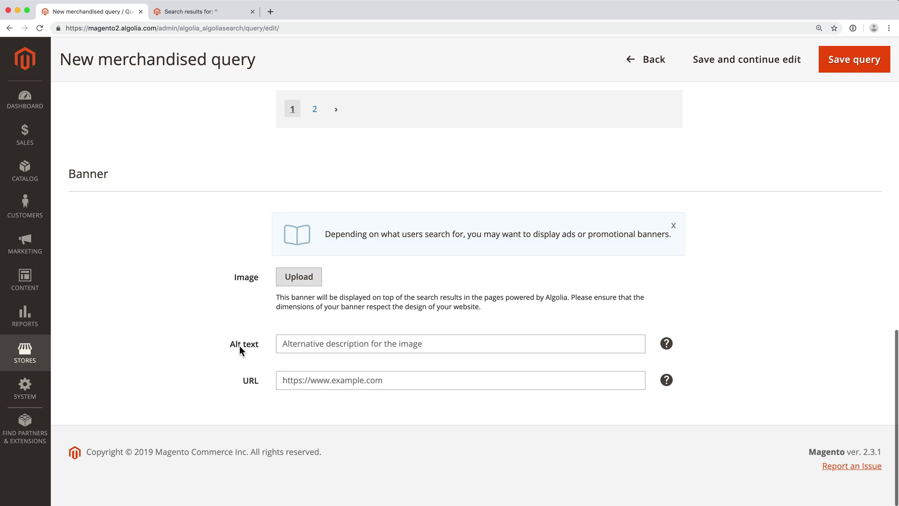
{"action": "left_click", "coordinate": [299, 277]}
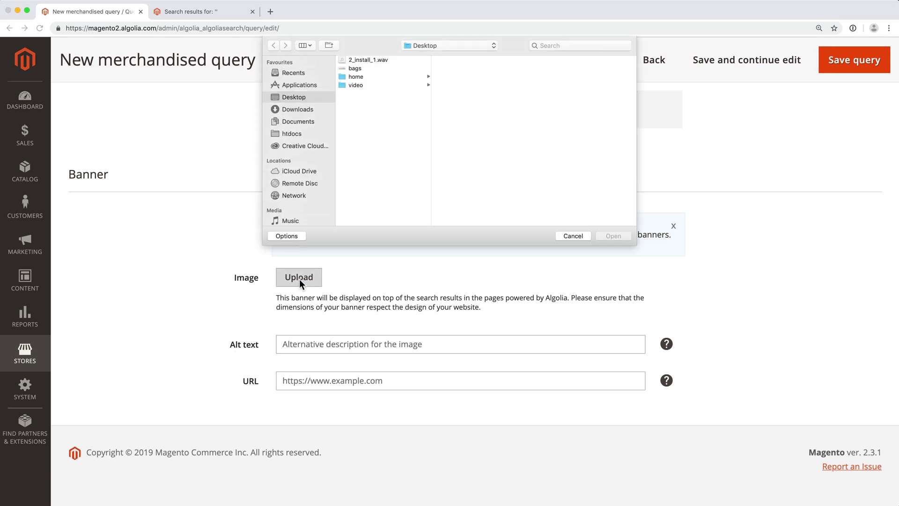
{"action": "left_click", "coordinate": [367, 68]}
{"action": "left_click", "coordinate": [613, 236]}
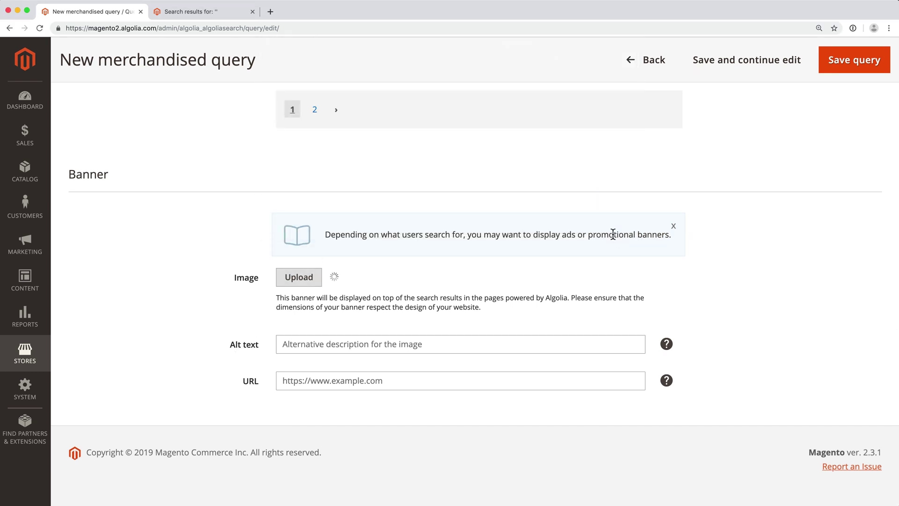
Paste the rival-field-messenger product URL as the banner link and save the query.
{"action": "scroll", "coordinate": [579, 267], "scroll_direction": "down", "scroll_amount": 2}
{"action": "left_click", "coordinate": [485, 445]}
{"action": "type", "text": "https://magento2.algolia.com/rival-field-messenger.html"}
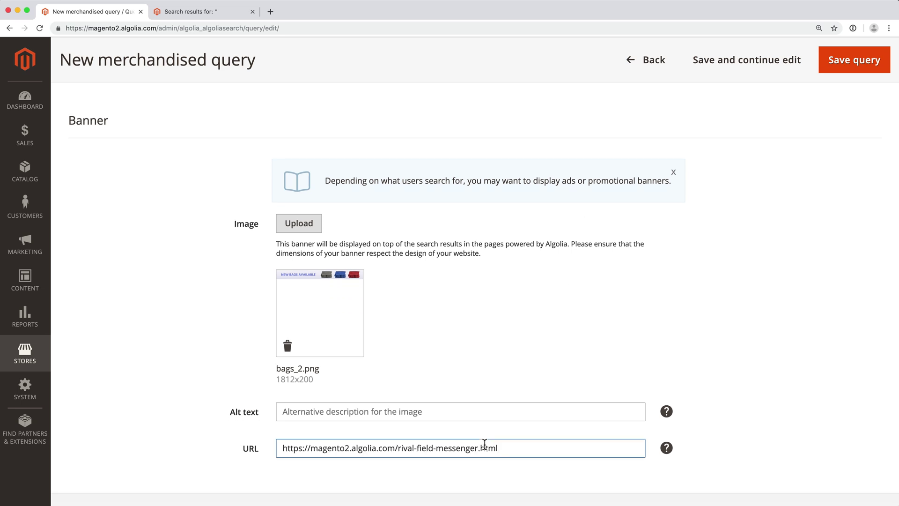
{"action": "left_click", "coordinate": [853, 69]}
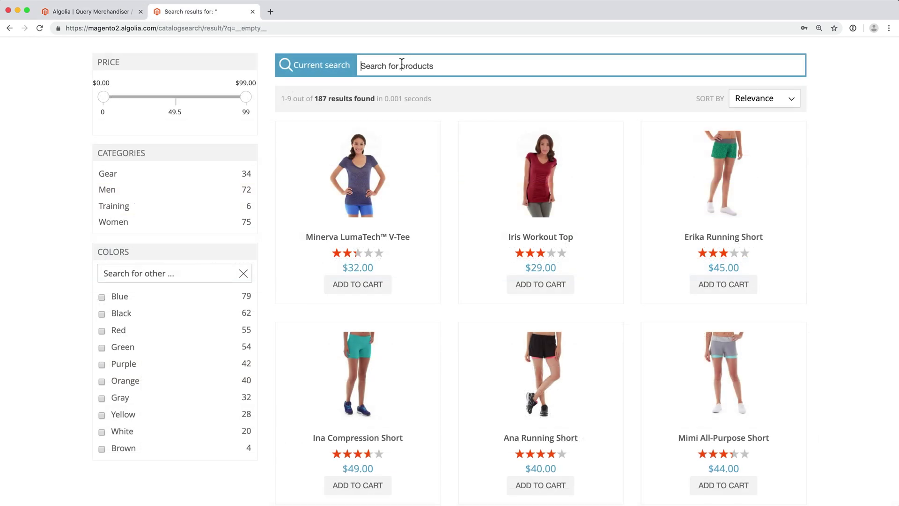
Search 'bag' on the results page and home page to verify the banner and pinned totes.
{"action": "type", "text": "bag"}
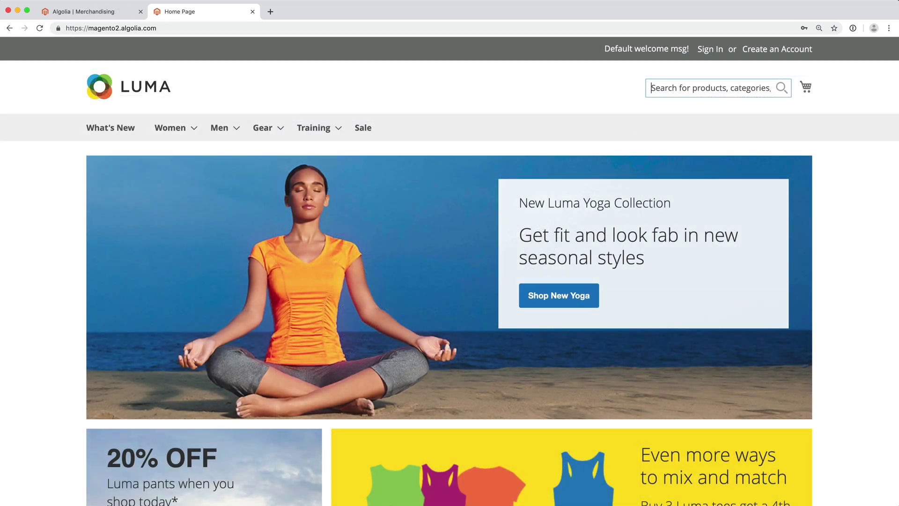
{"action": "type", "text": "bag"}
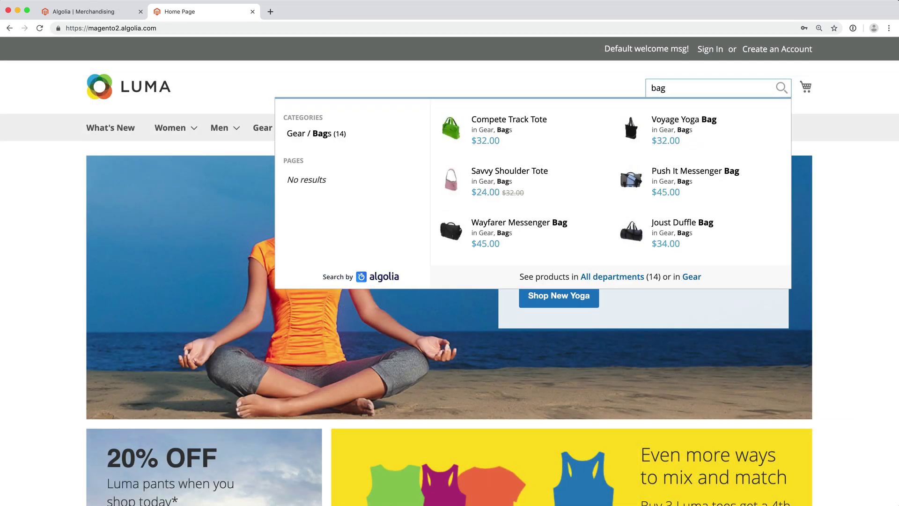
{"action": "left_click", "coordinate": [92, 13]}
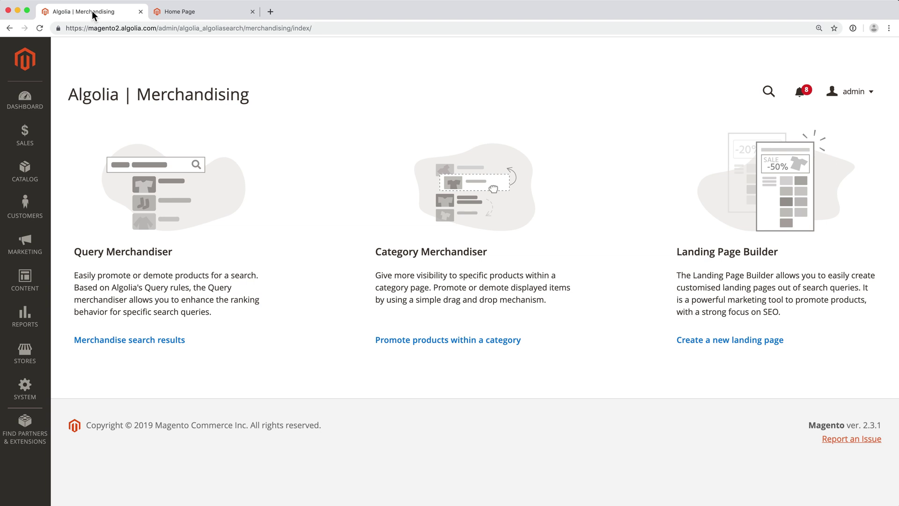
Choose 'Promote products within a category' to open the Default Category editor.
{"action": "left_click", "coordinate": [438, 344]}
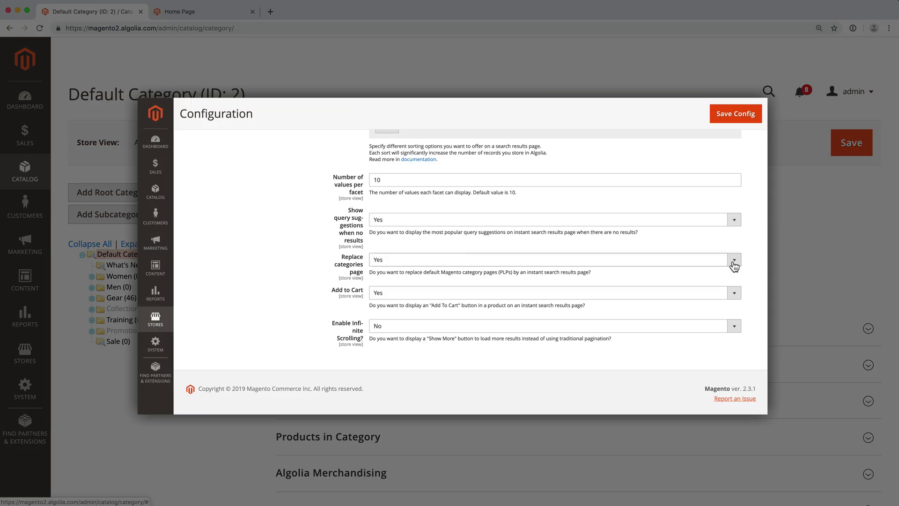
Leave 'Replace categories page' at Yes in the Configuration window and close it.
{"action": "left_click", "coordinate": [734, 261]}
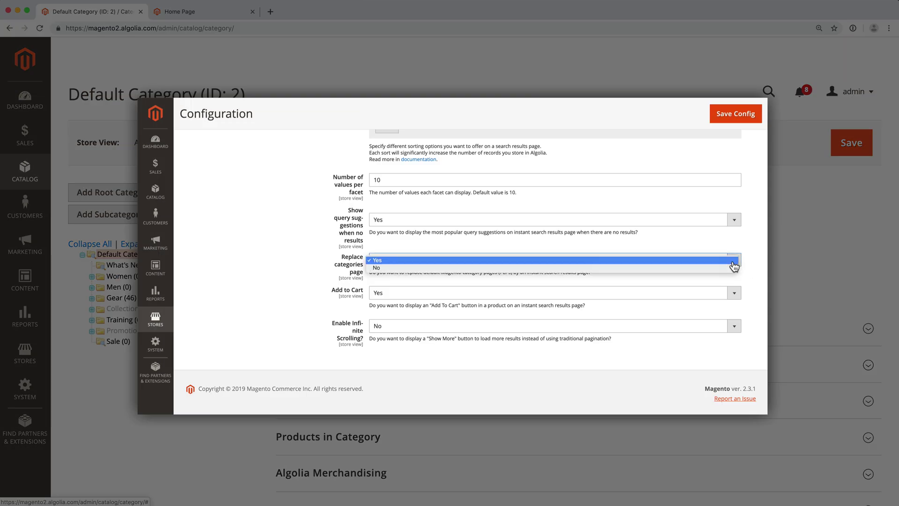
{"action": "left_click", "coordinate": [732, 264]}
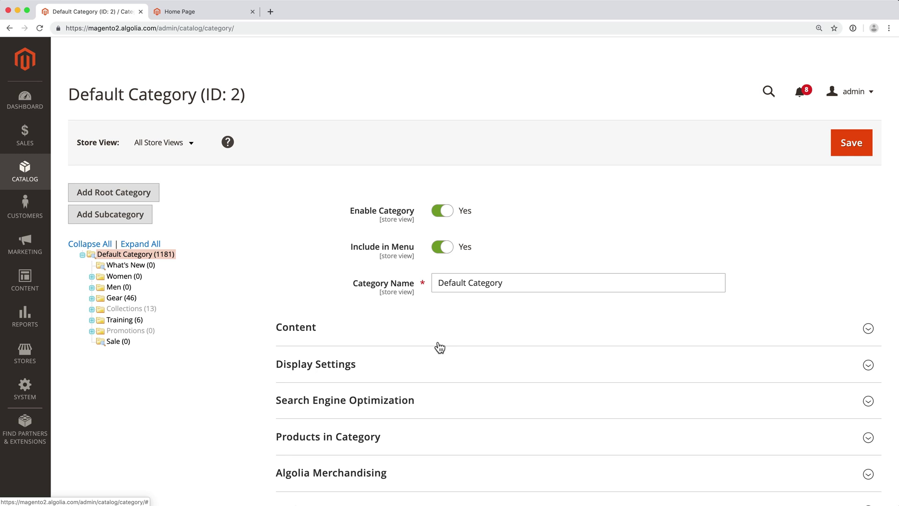
Open the Men > Tops category and expand its Algolia Merchandising section.
{"action": "left_click", "coordinate": [91, 287]}
{"action": "left_click", "coordinate": [129, 301]}
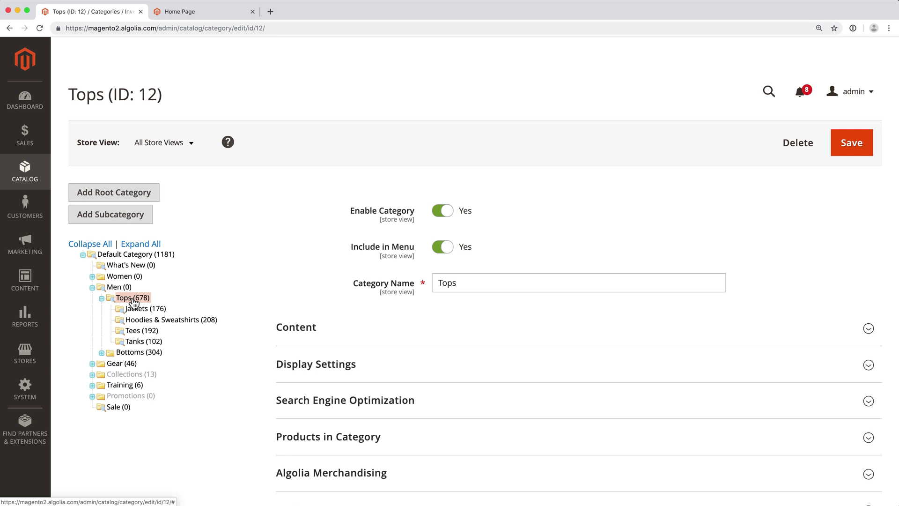
{"action": "left_click", "coordinate": [387, 482]}
{"action": "scroll", "coordinate": [388, 477], "scroll_direction": "down", "scroll_amount": 7}
{"action": "scroll", "coordinate": [389, 482], "scroll_direction": "down", "scroll_amount": 4}
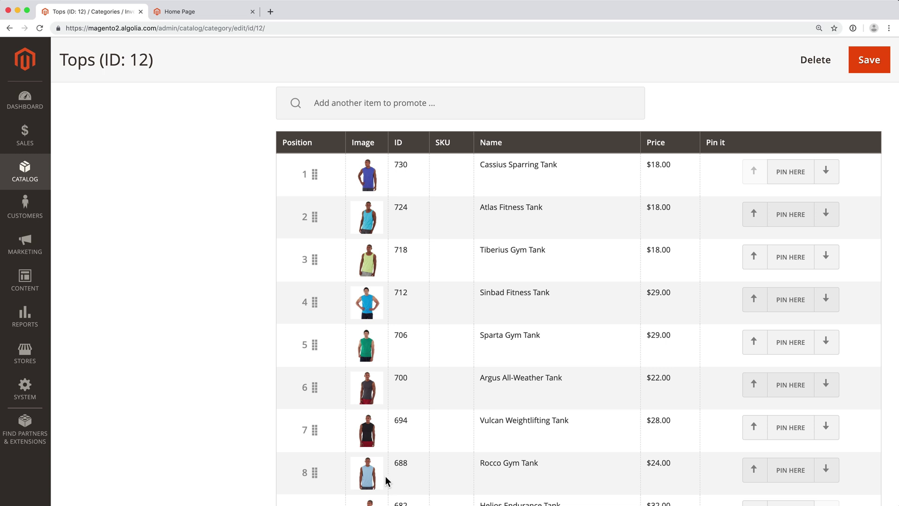
Pin Montana Wind Jacket at position 5 in Tops and save the category.
{"action": "left_click", "coordinate": [342, 104]}
{"action": "type", "text": "jacket"}
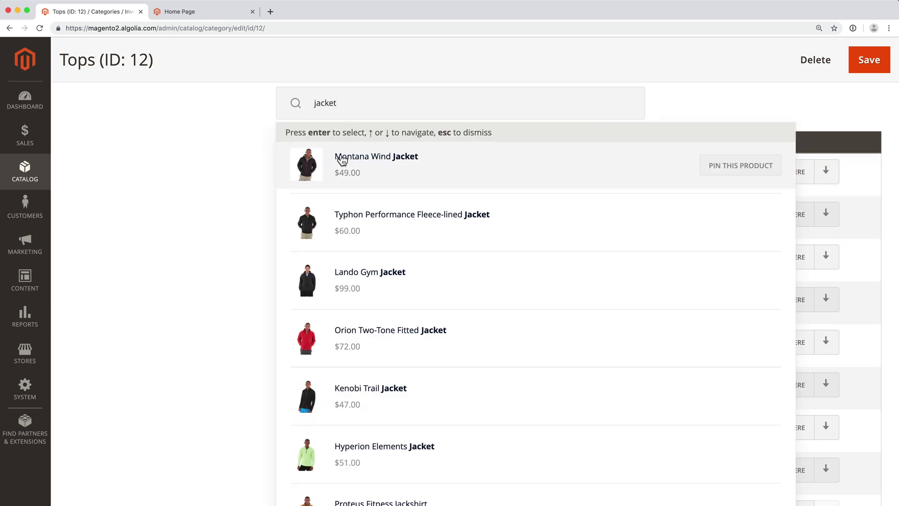
{"action": "left_click", "coordinate": [347, 157]}
{"action": "left_click_drag", "start_coordinate": [312, 174], "coordinate": [314, 310]}
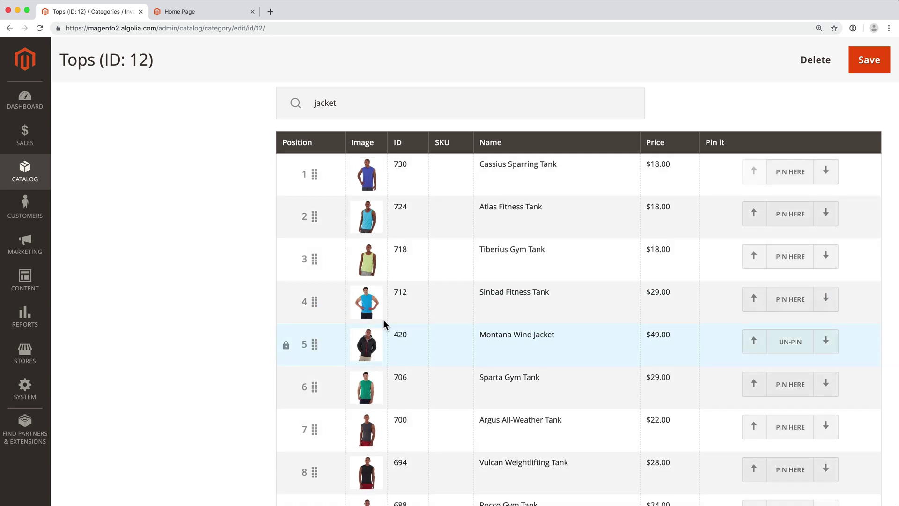
{"action": "left_click", "coordinate": [872, 59]}
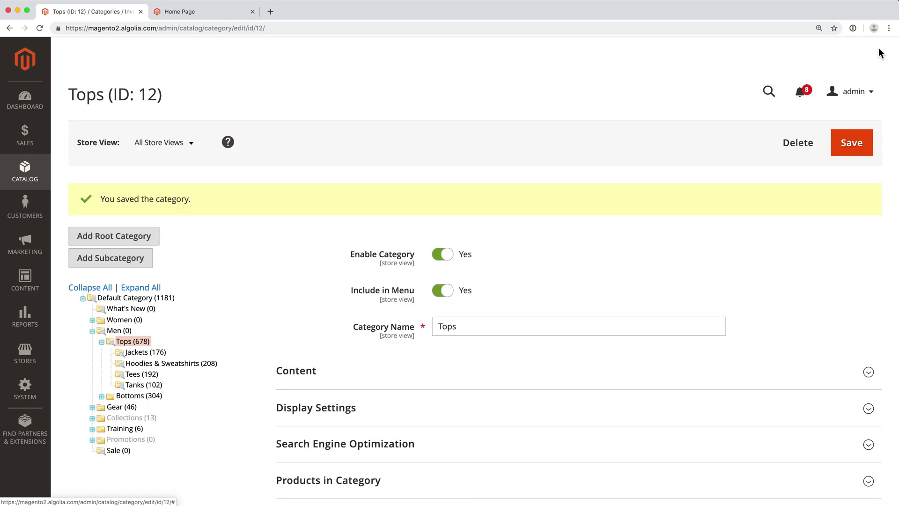
Confirm Montana Wind Jacket shows fifth on the storefront's Men Tops page, then return to the admin.
{"action": "left_click", "coordinate": [200, 12]}
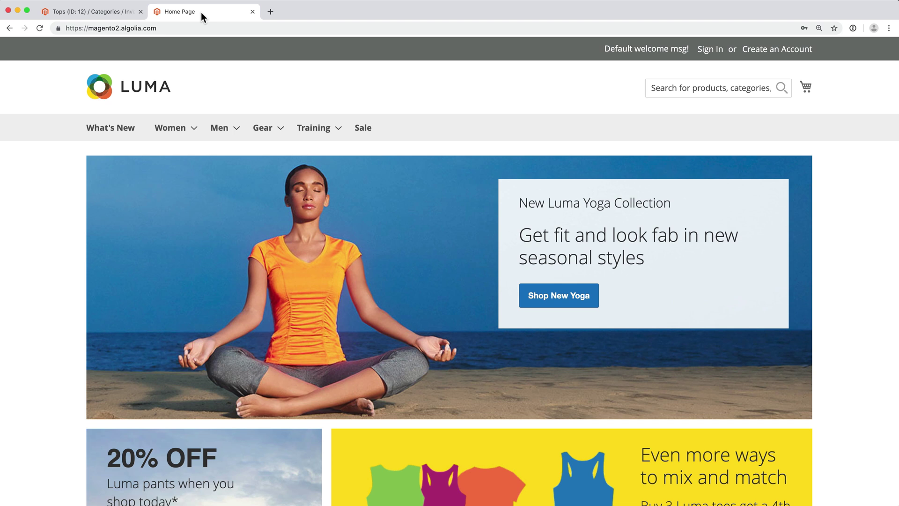
{"action": "mouse_move", "coordinate": [230, 131]}
{"action": "left_click", "coordinate": [241, 154]}
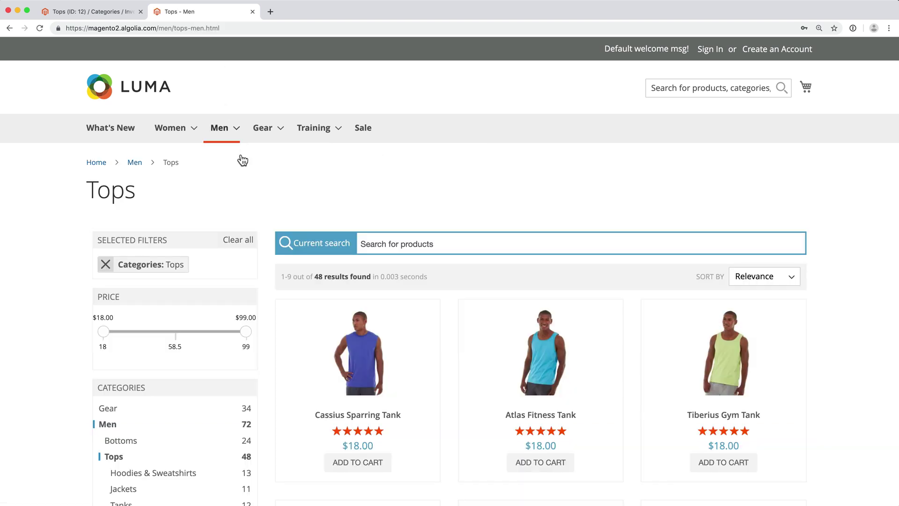
{"action": "scroll", "coordinate": [242, 160], "scroll_direction": "down", "scroll_amount": 4}
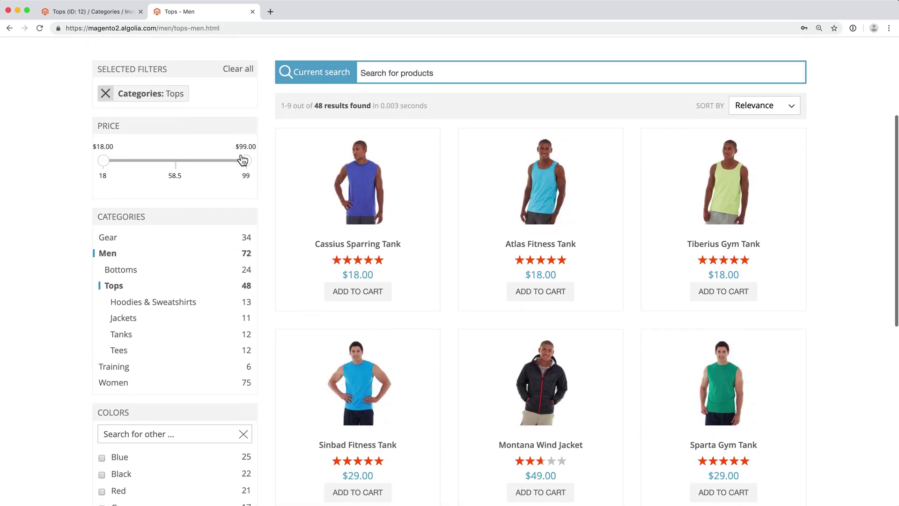
{"action": "left_click", "coordinate": [82, 12]}
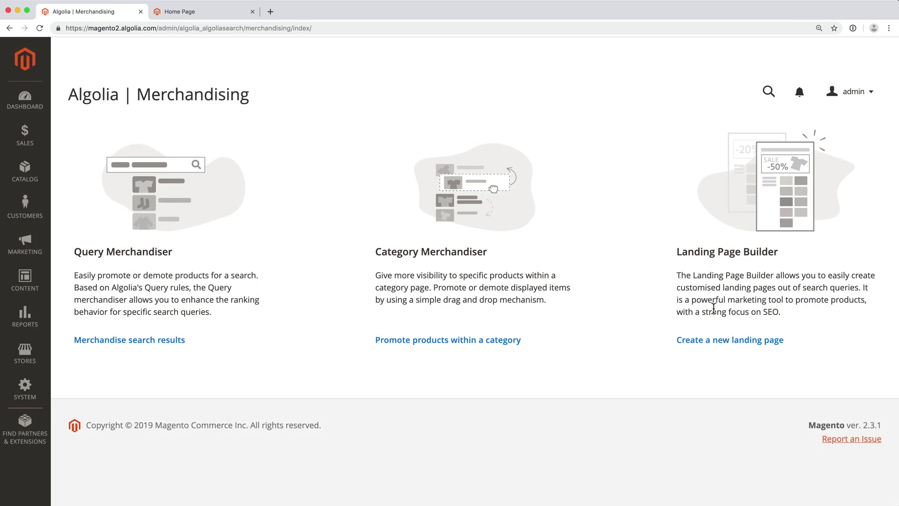
Open the Landing Page Builder from the Algolia Merchandising page.
{"action": "left_click", "coordinate": [682, 342]}
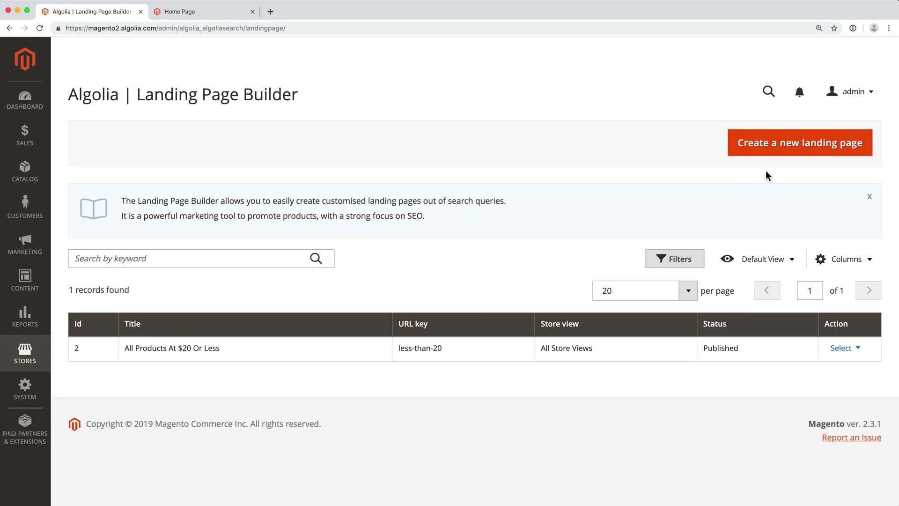
Create a new landing page with URL key 'yoga-gear', All Store Views and title 'All Yoga Gear'.
{"action": "left_click", "coordinate": [790, 145]}
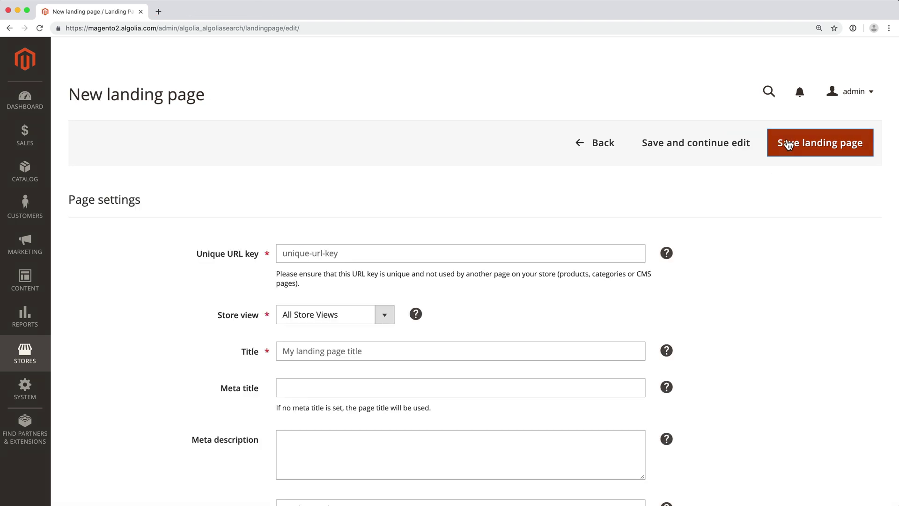
{"action": "scroll", "coordinate": [789, 144], "scroll_direction": "down", "scroll_amount": 3}
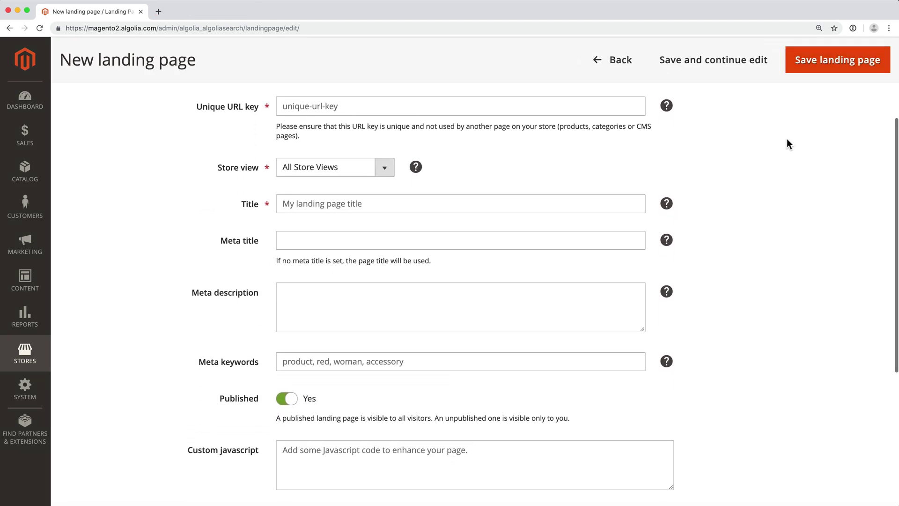
{"action": "left_click", "coordinate": [534, 106]}
{"action": "type", "text": "yoga-gear"}
{"action": "left_click", "coordinate": [385, 167]}
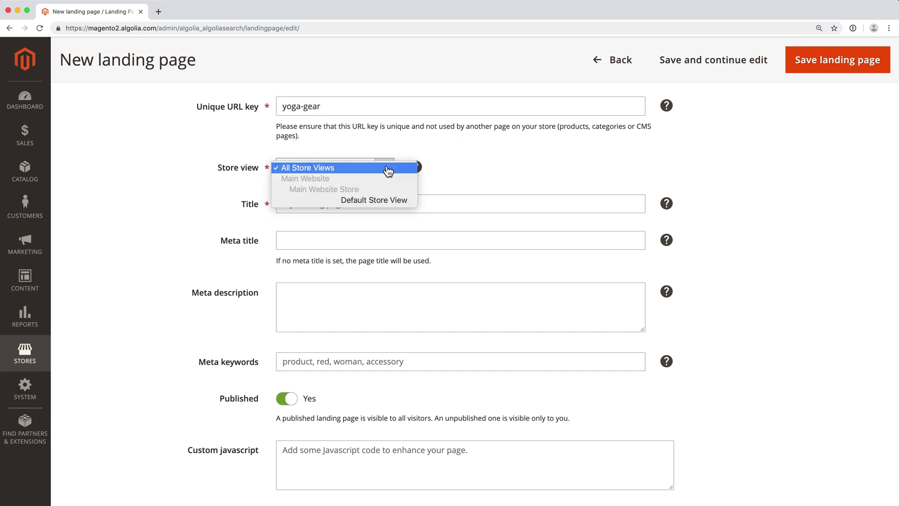
{"action": "left_click", "coordinate": [387, 172]}
{"action": "left_click", "coordinate": [381, 204]}
{"action": "type", "text": "All Yoga Gear"}
{"action": "scroll", "coordinate": [468, 295], "scroll_direction": "down", "scroll_amount": 5}
{"action": "scroll", "coordinate": [469, 295], "scroll_direction": "down", "scroll_amount": 1}
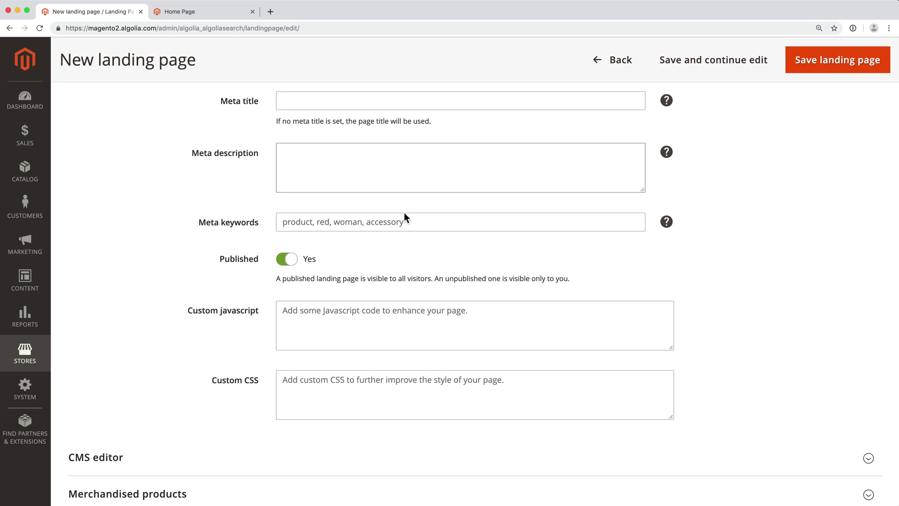
Expand the landing page's header editor and Merchandised products sections.
{"action": "left_click", "coordinate": [868, 459]}
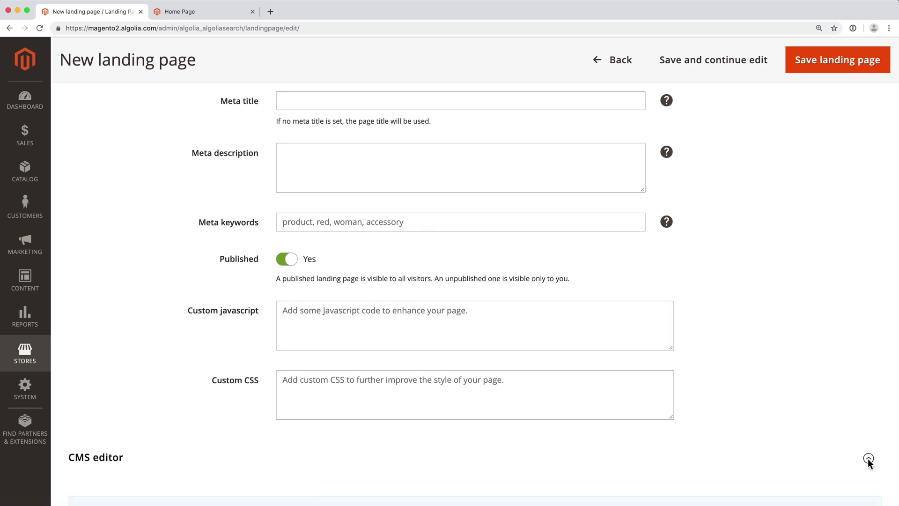
{"action": "scroll", "coordinate": [867, 459], "scroll_direction": "down", "scroll_amount": 6}
{"action": "scroll", "coordinate": [868, 459], "scroll_direction": "down", "scroll_amount": 2}
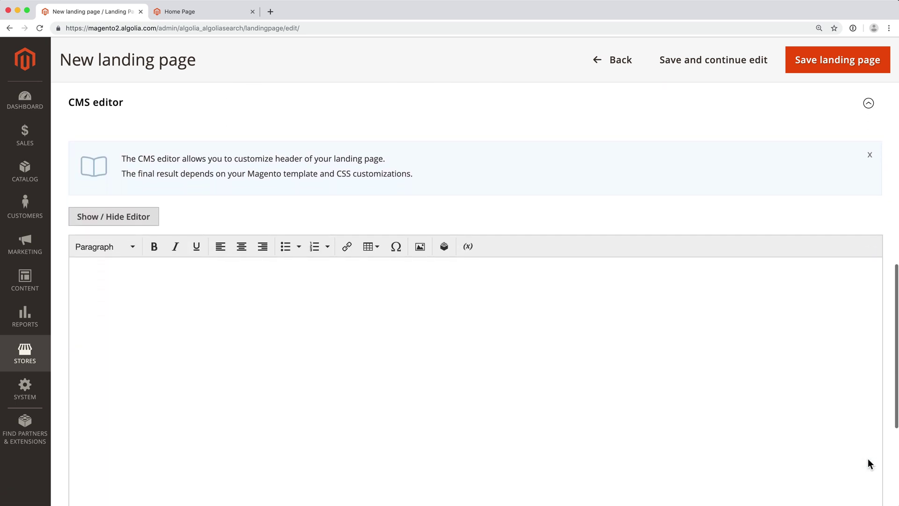
{"action": "scroll", "coordinate": [867, 463], "scroll_direction": "down", "scroll_amount": 6}
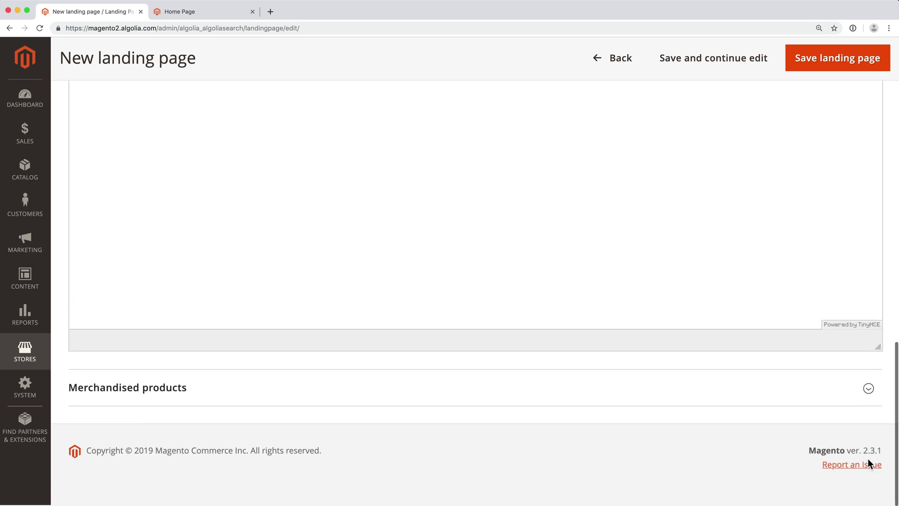
{"action": "left_click", "coordinate": [867, 392]}
{"action": "scroll", "coordinate": [867, 393], "scroll_direction": "down", "scroll_amount": 10}
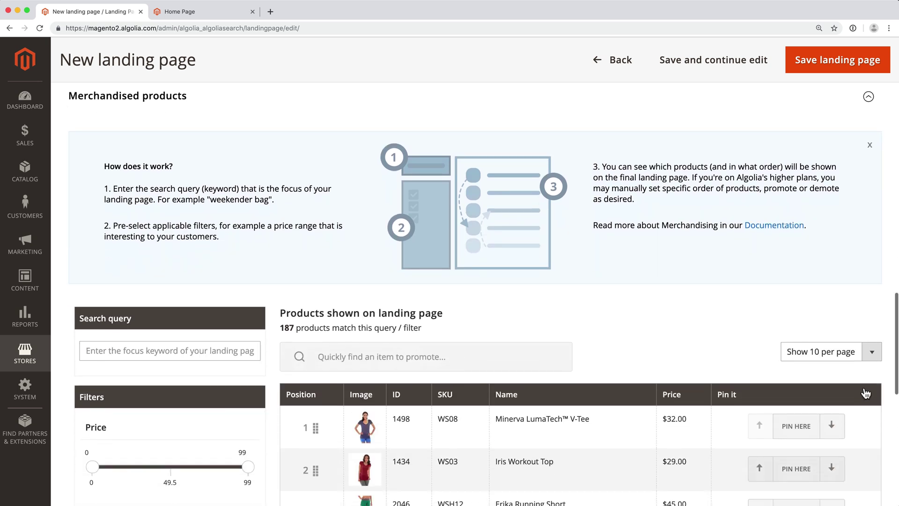
{"action": "scroll", "coordinate": [866, 393], "scroll_direction": "down", "scroll_amount": 1}
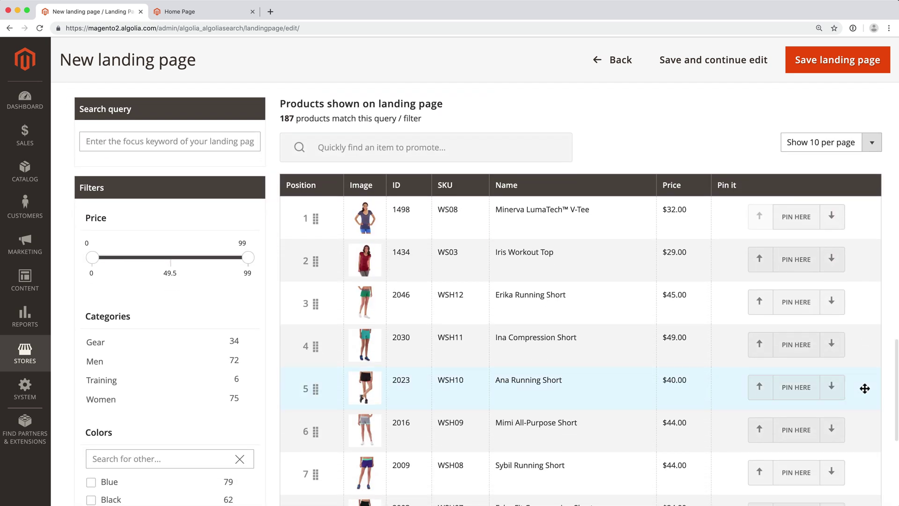
Set search query 'yoga', filter to the Gear category, and pin Sprite Foam Yoga Brick first.
{"action": "left_click", "coordinate": [219, 145]}
{"action": "type", "text": "yoga"}
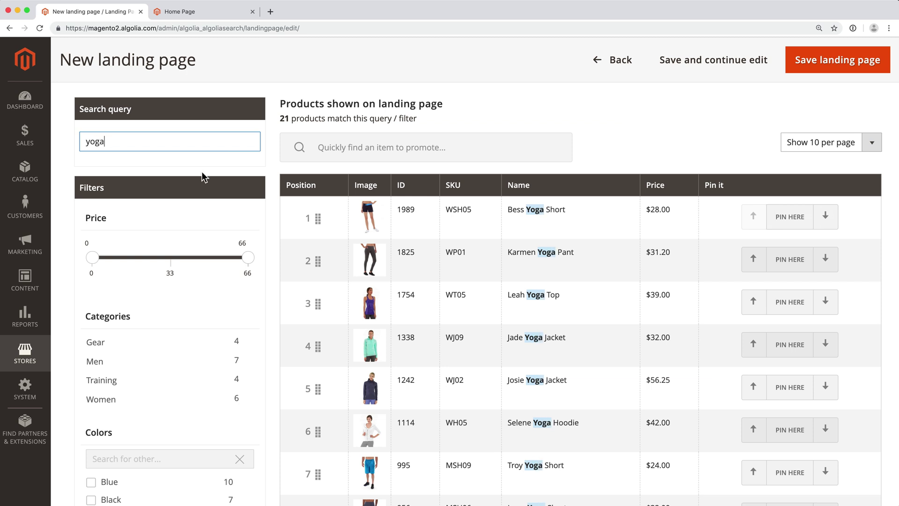
{"action": "left_click", "coordinate": [92, 342]}
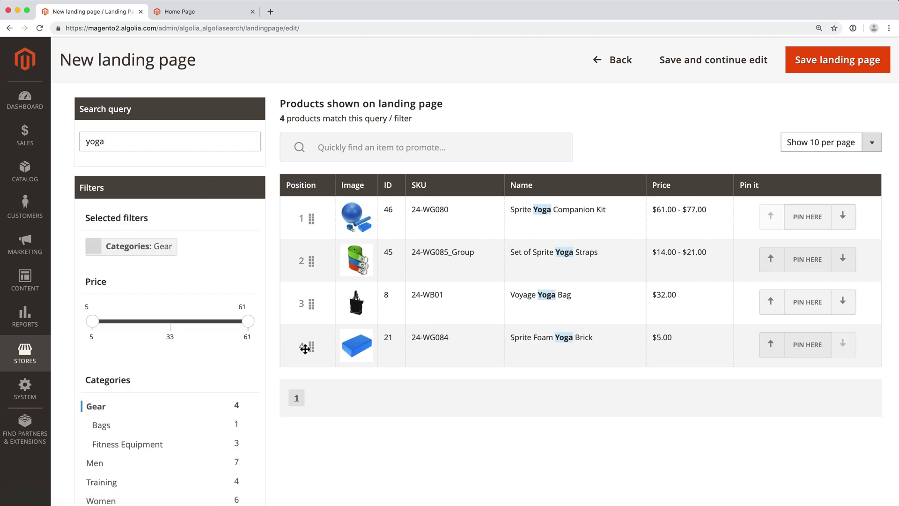
{"action": "left_click_drag", "start_coordinate": [306, 346], "coordinate": [300, 222]}
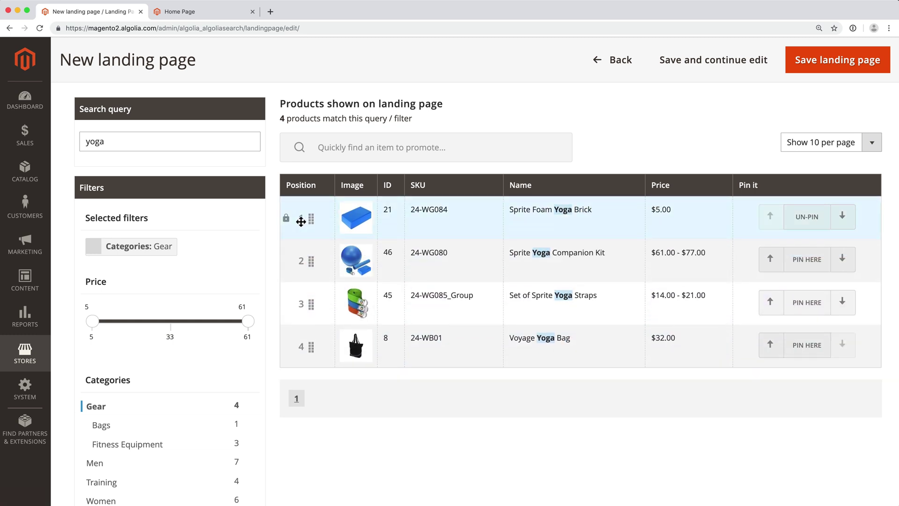
Save the landing page and load the yoga-gear page on the storefront.
{"action": "left_click", "coordinate": [814, 68]}
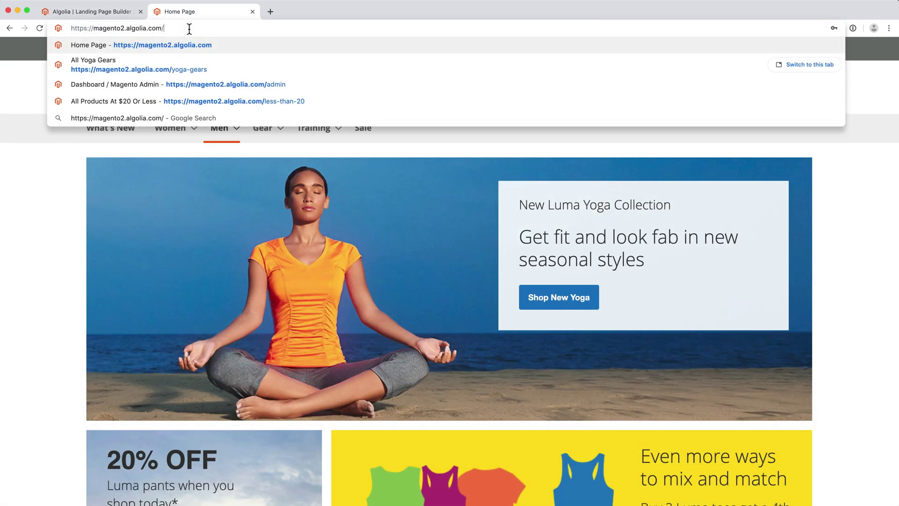
{"action": "type", "text": "yoga"}
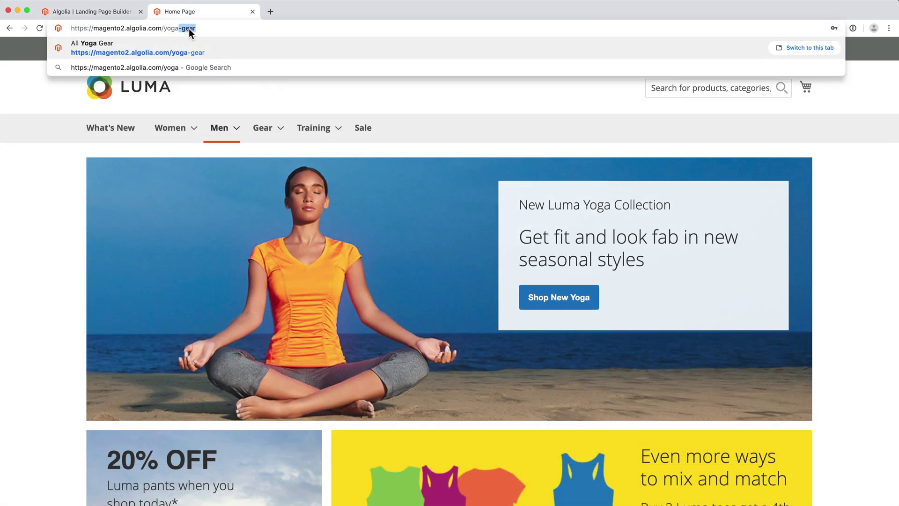
{"action": "key", "text": "Return"}
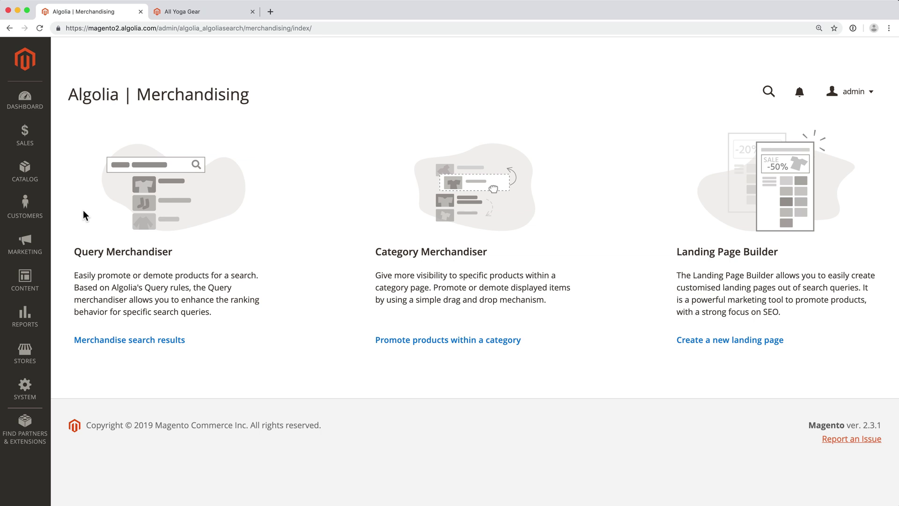
{"action": "left_click_drag", "start_coordinate": [70, 257], "coordinate": [179, 249]}
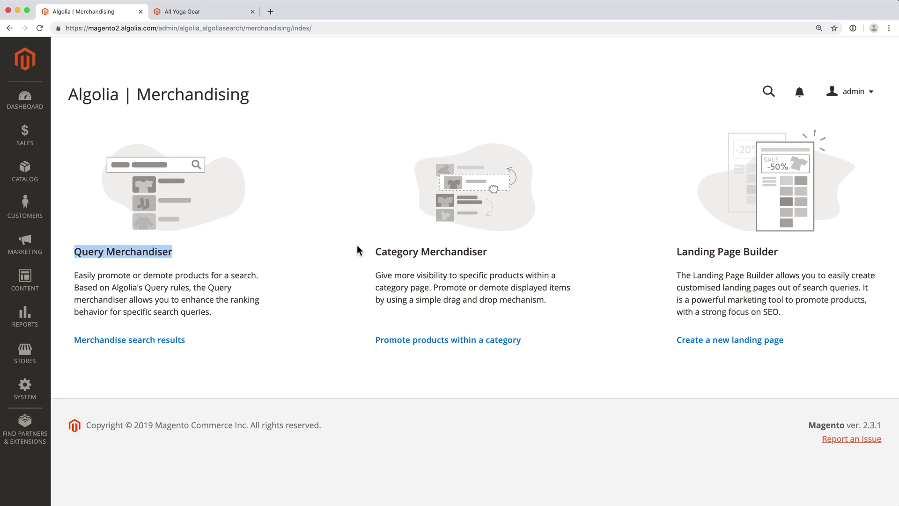
{"action": "left_click_drag", "start_coordinate": [361, 248], "coordinate": [504, 253]}
{"action": "left_click_drag", "start_coordinate": [664, 251], "coordinate": [782, 250]}
{"action": "left_click", "coordinate": [813, 255]}
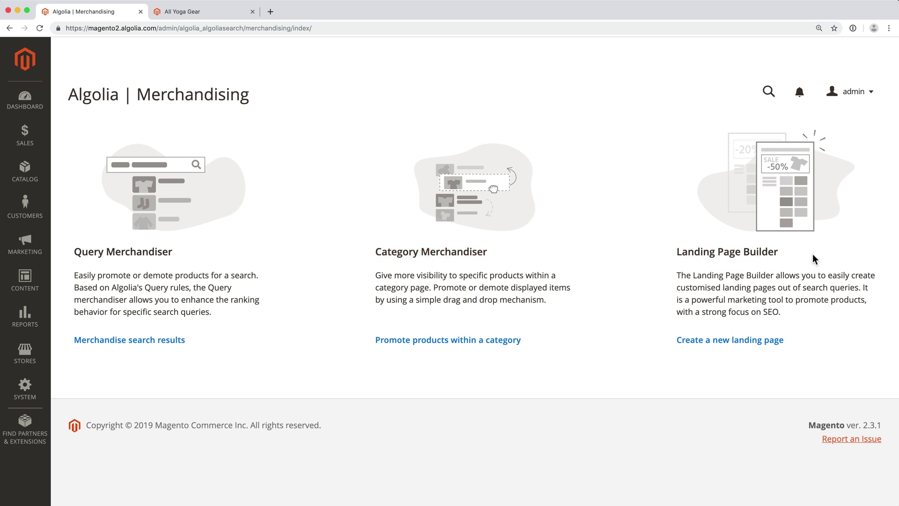